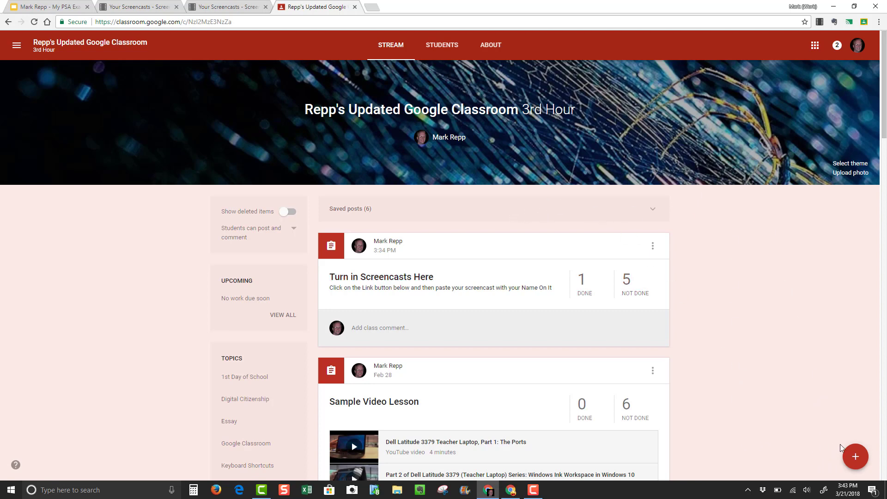
- Create an assignment titled "Turn in your audio recordings here" for all students and assign it
mouse_move(854, 459)
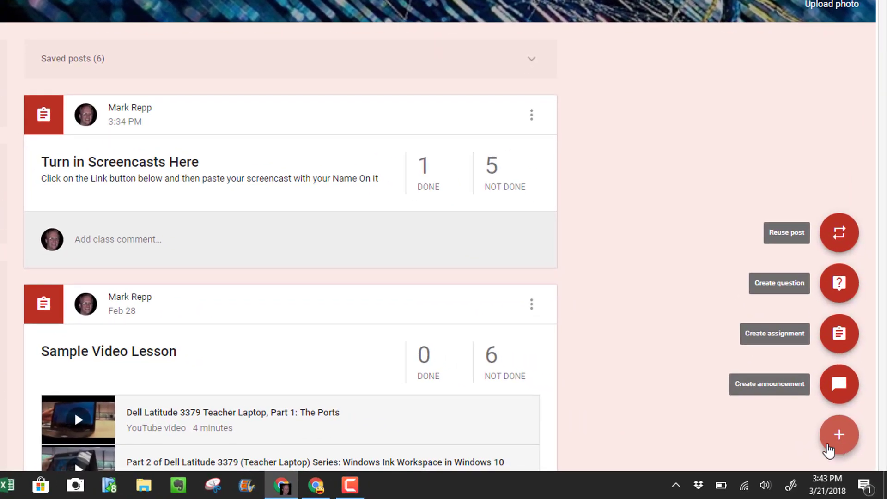
mouse_move(822, 441)
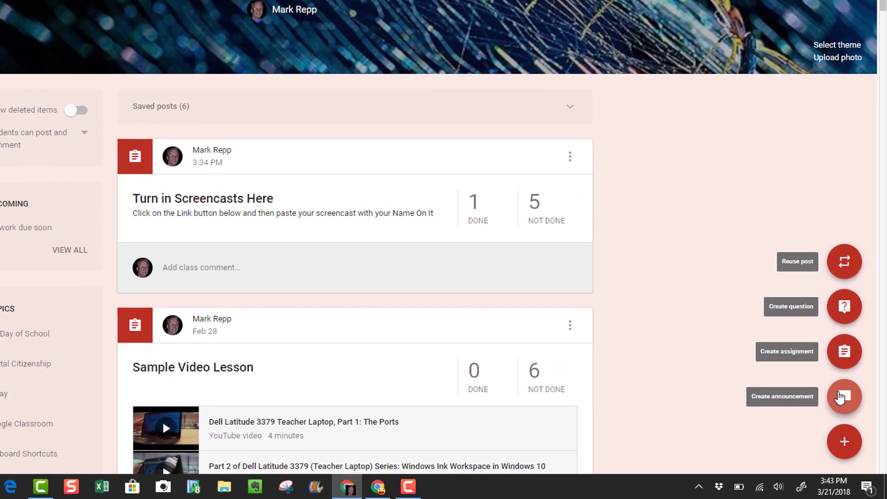
click(844, 354)
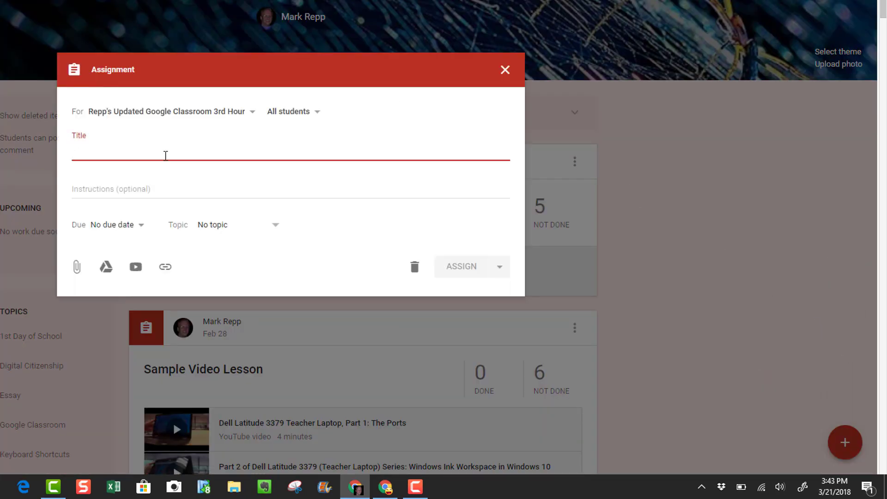
text(Turn)
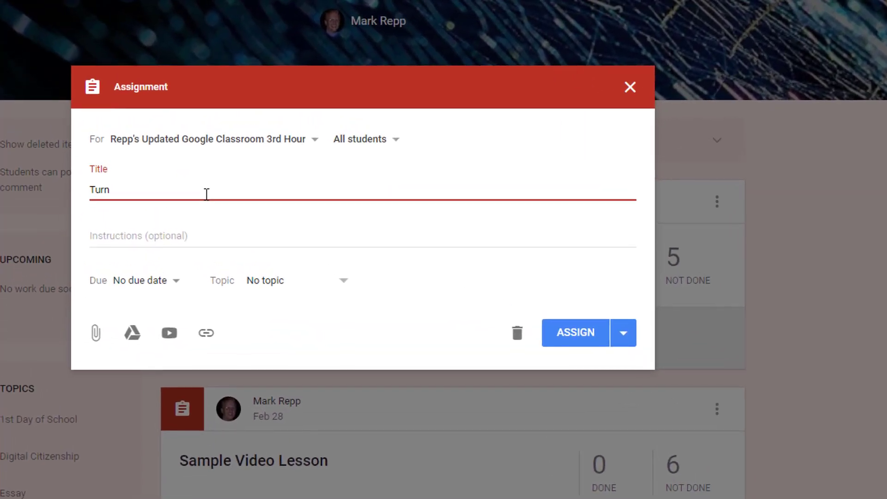
text( in y)
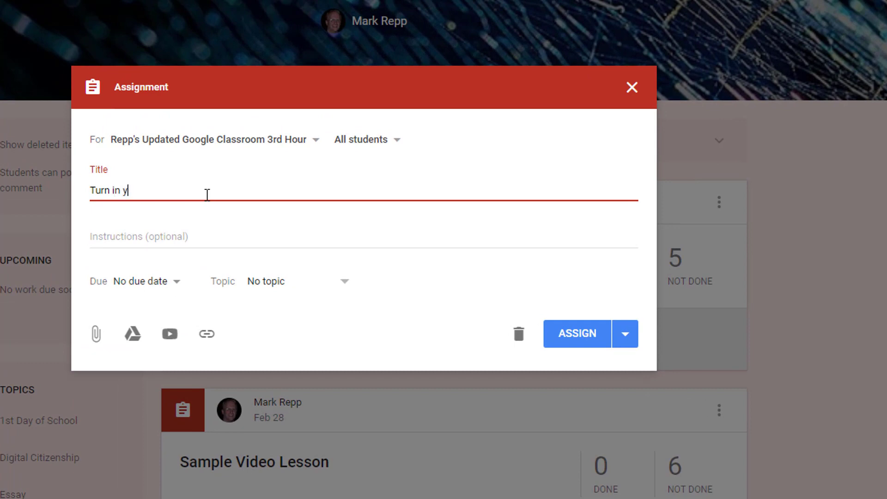
text(our audio record)
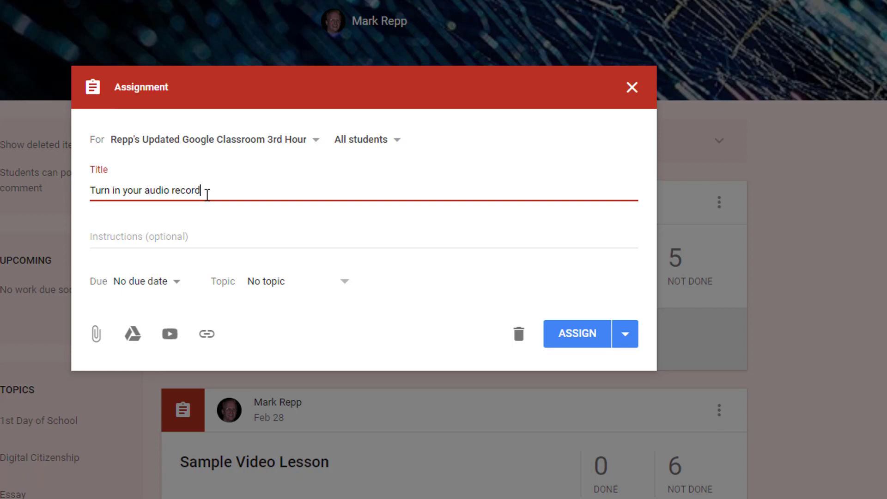
text(ings here)
click(586, 344)
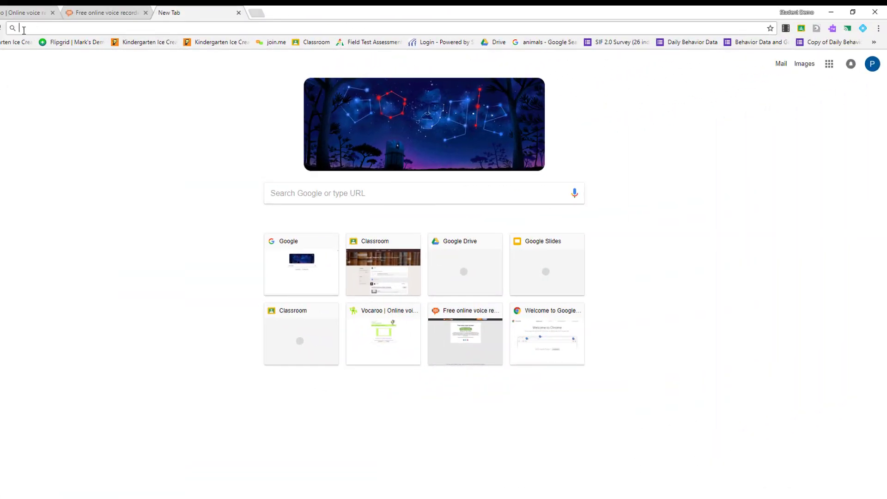
- Switch to Vocaroo, start a voice recording and allow it access to the microphone and camera
click(5, 12)
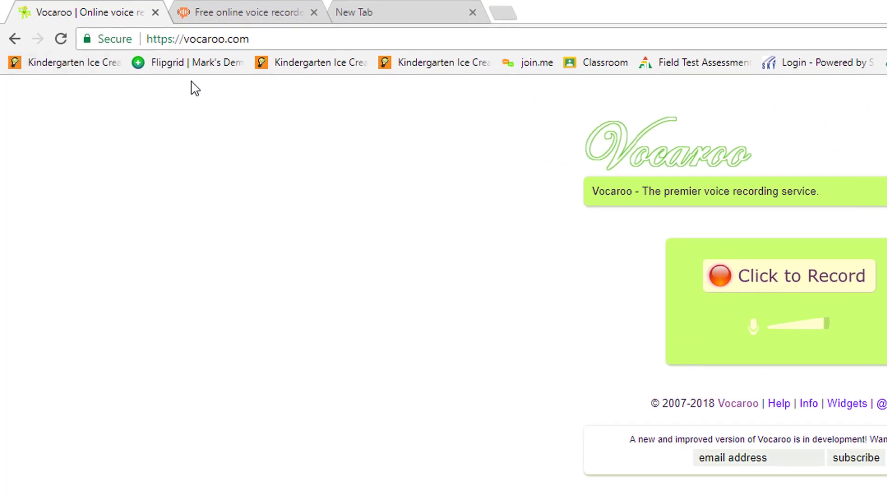
click(249, 41)
click(257, 38)
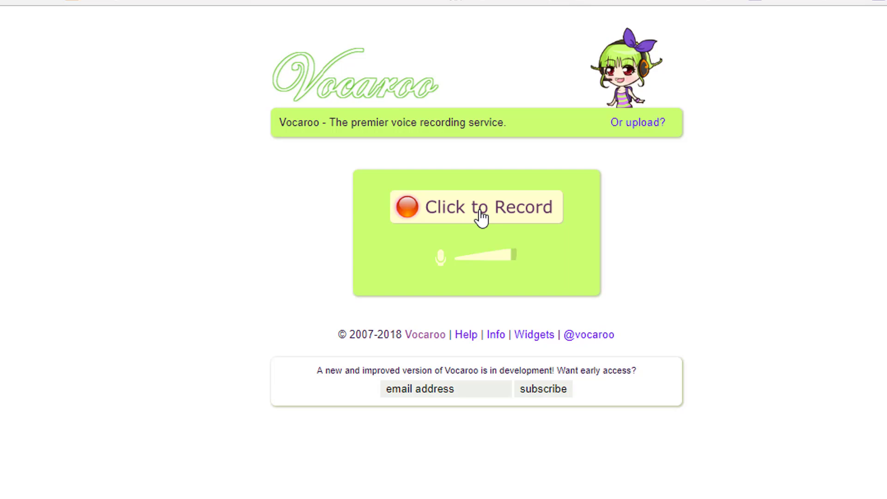
click(440, 214)
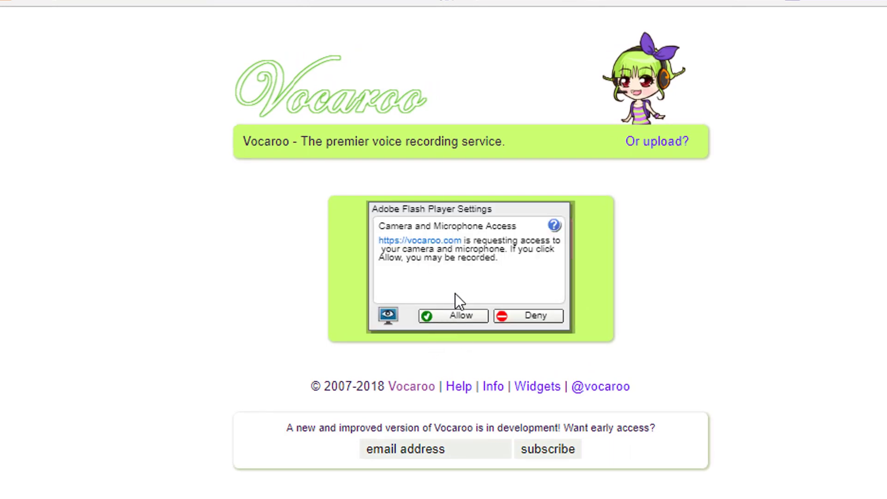
click(464, 316)
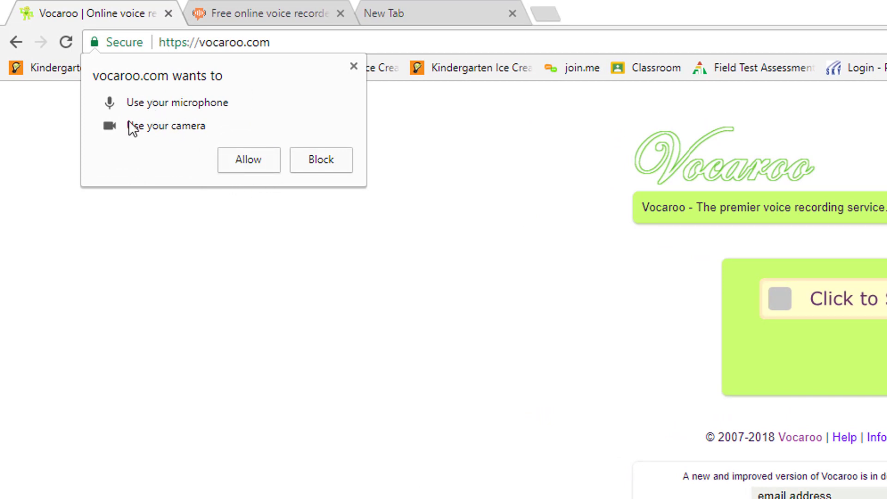
click(258, 159)
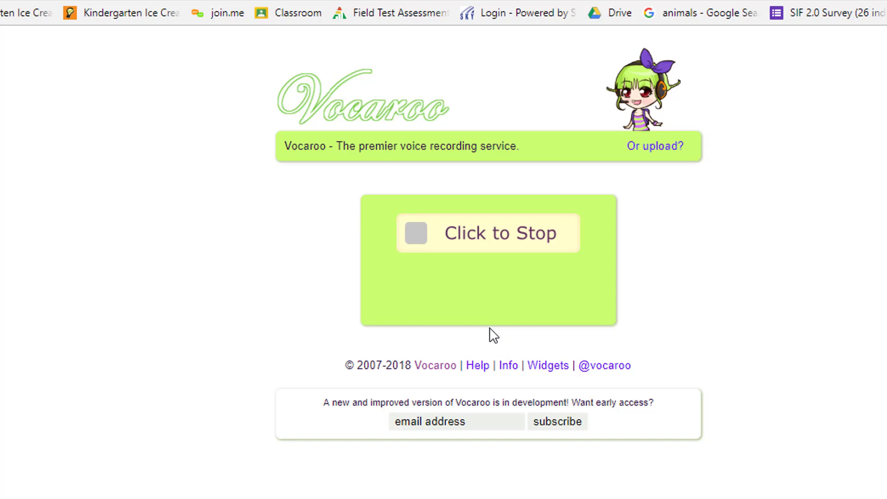
- Stop the voice recording and save it on Vocaroo to get its sharing options
click(500, 243)
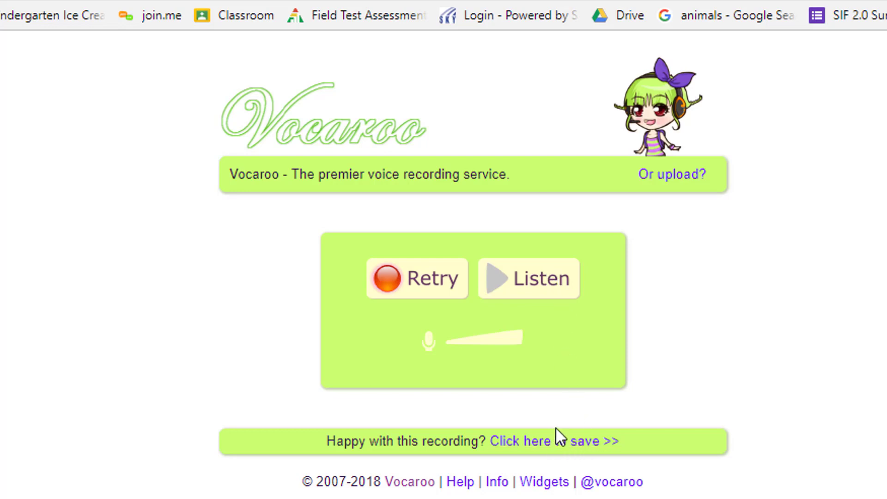
click(543, 441)
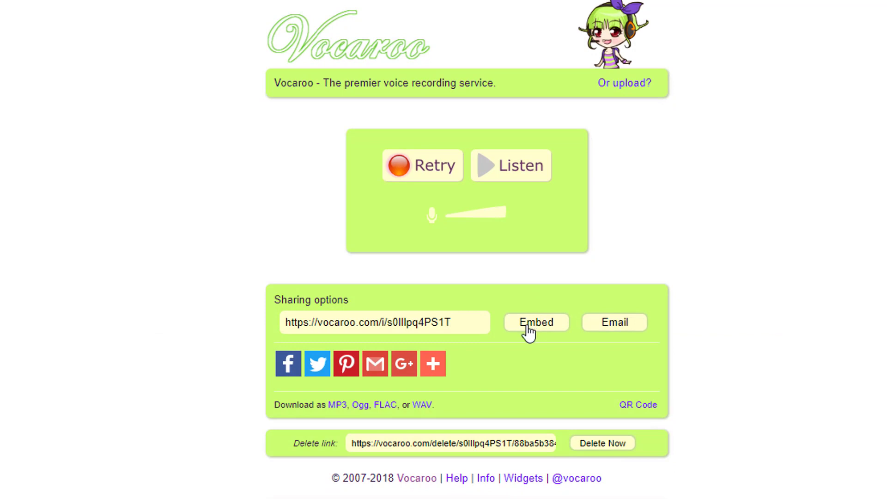
click(306, 326)
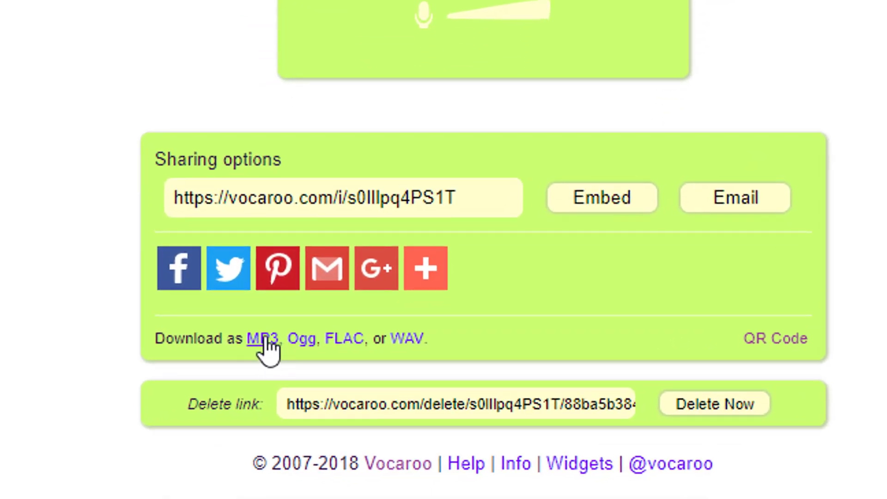
- Download the recording as an MP3 named "Dialogue Reflection" into the Downloads folder
click(262, 340)
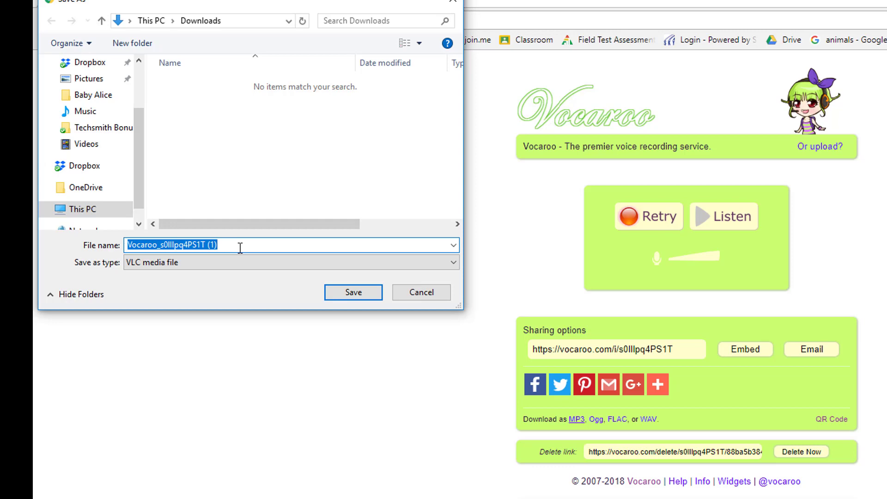
key(BackSpace)
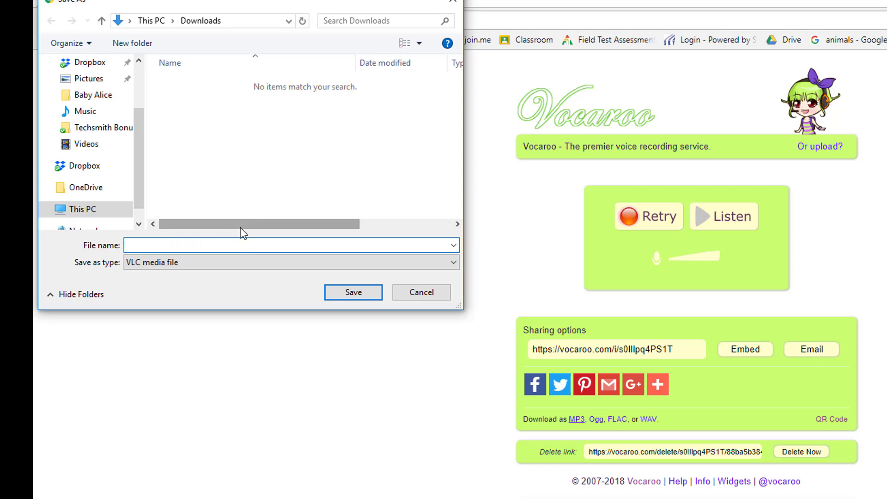
text(Dialogue Reflection)
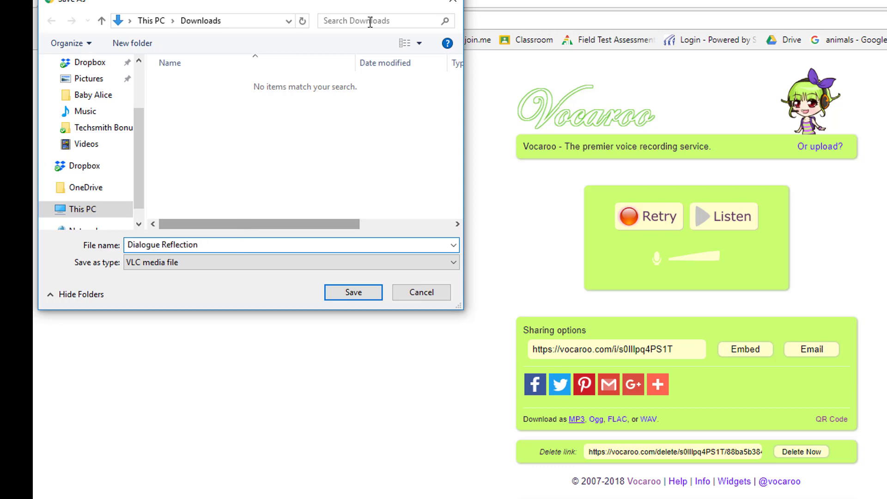
click(348, 299)
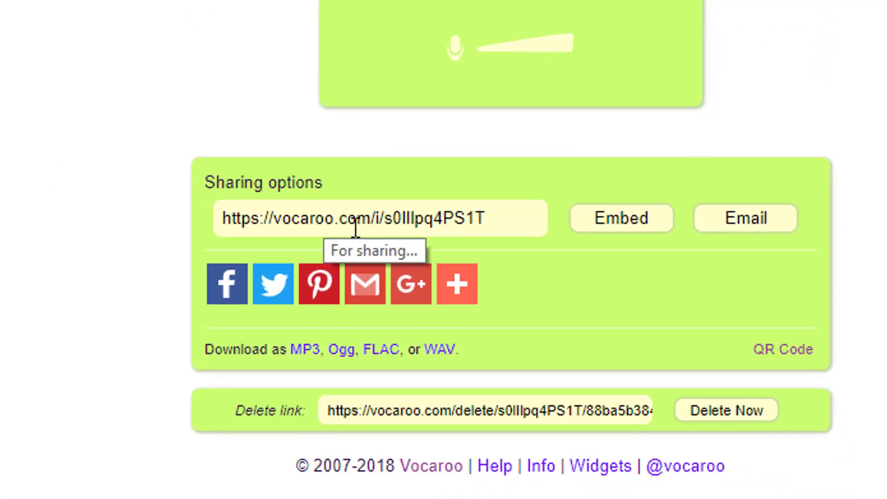
- Copy the saved recording's sharing link
click(287, 222)
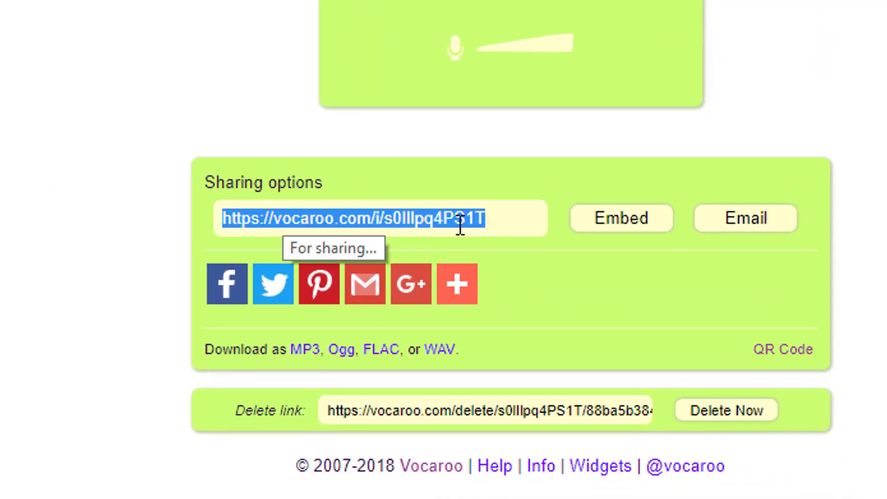
right_click(325, 219)
click(368, 239)
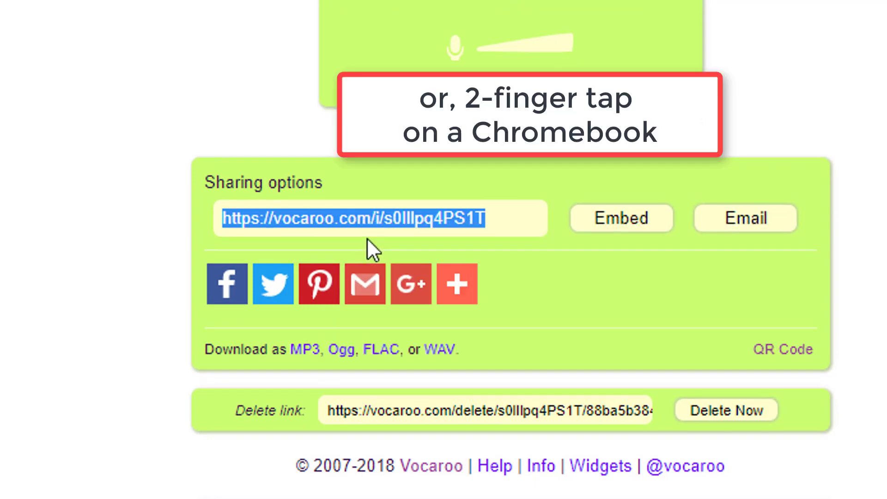
- In Google Classroom, open the "Turn in your audio recordings here" assignment of the 3rd Hour class as the student
key(ctrl+t)
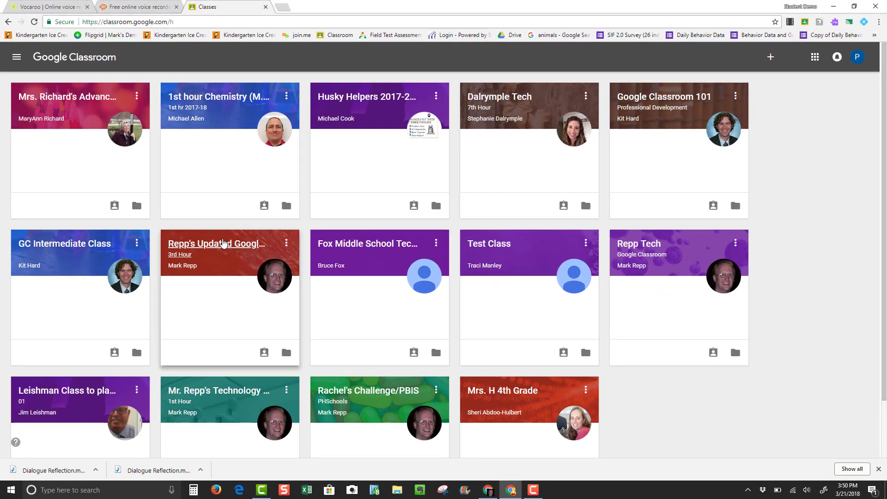
click(223, 244)
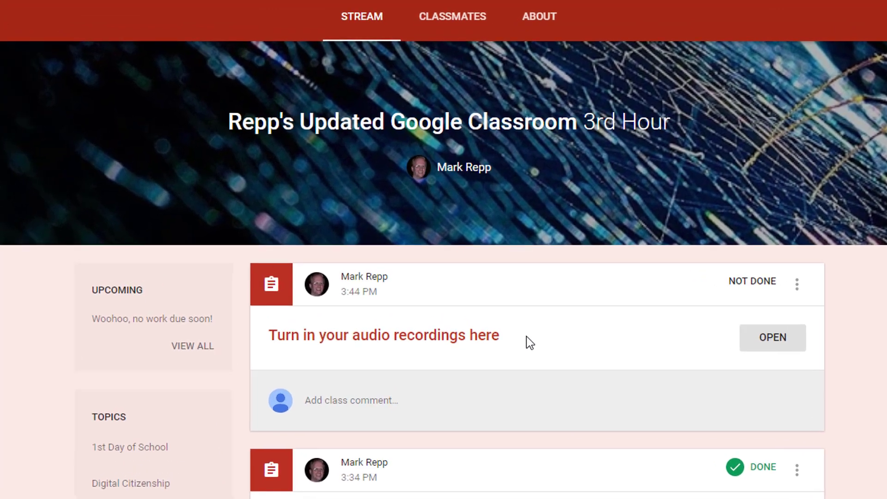
click(782, 338)
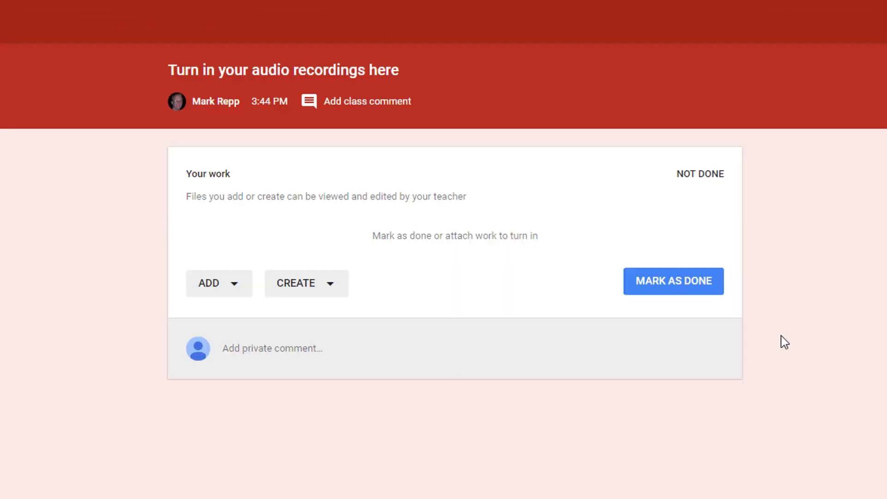
- Attach the copied Vocaroo link to the assignment and turn in the work
click(201, 294)
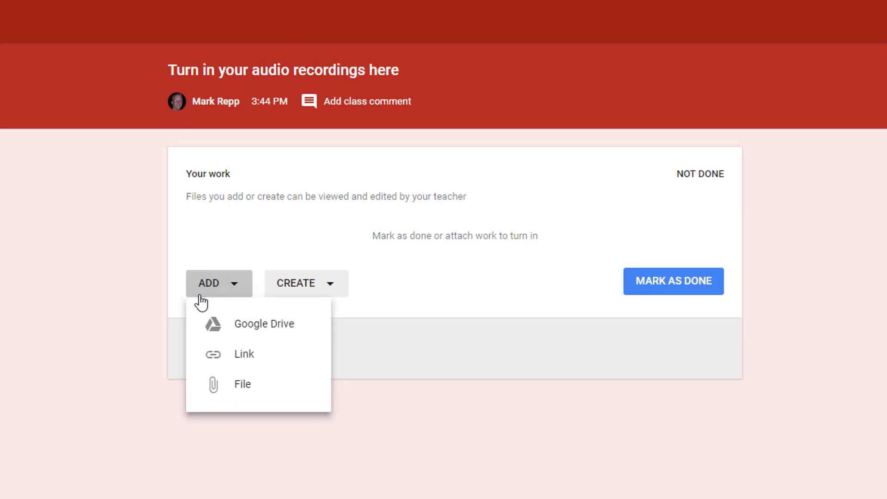
click(246, 355)
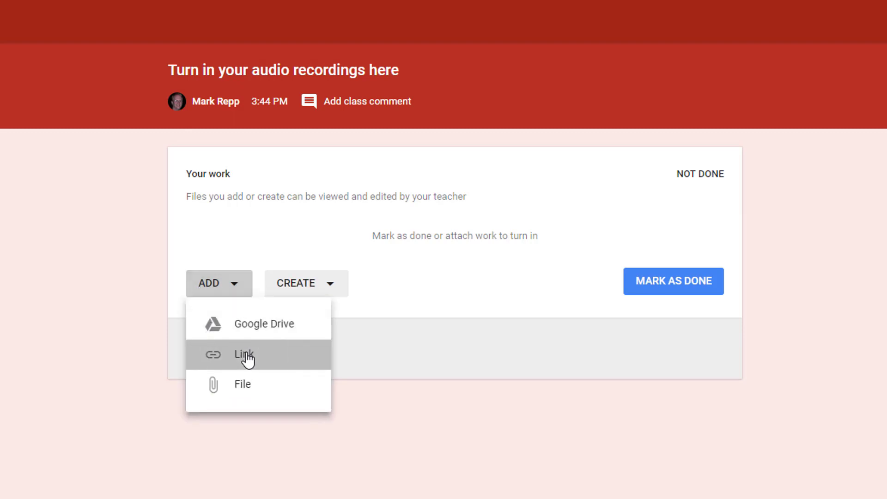
right_click(407, 326)
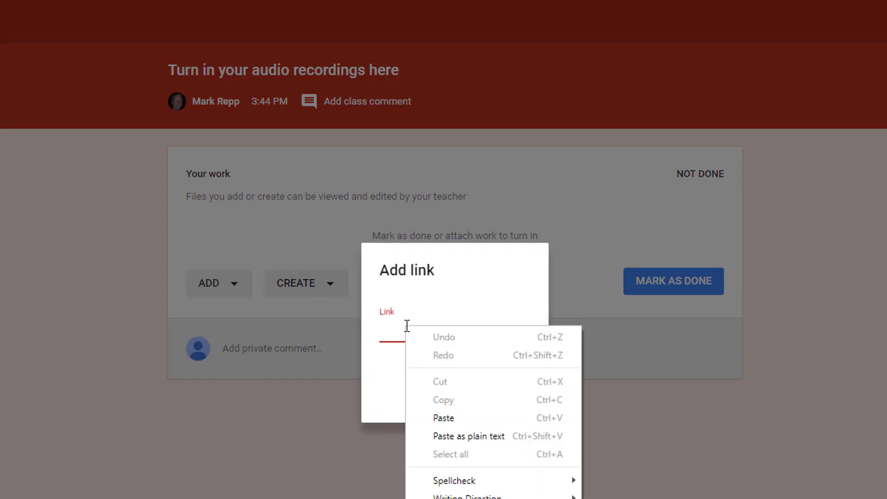
click(457, 418)
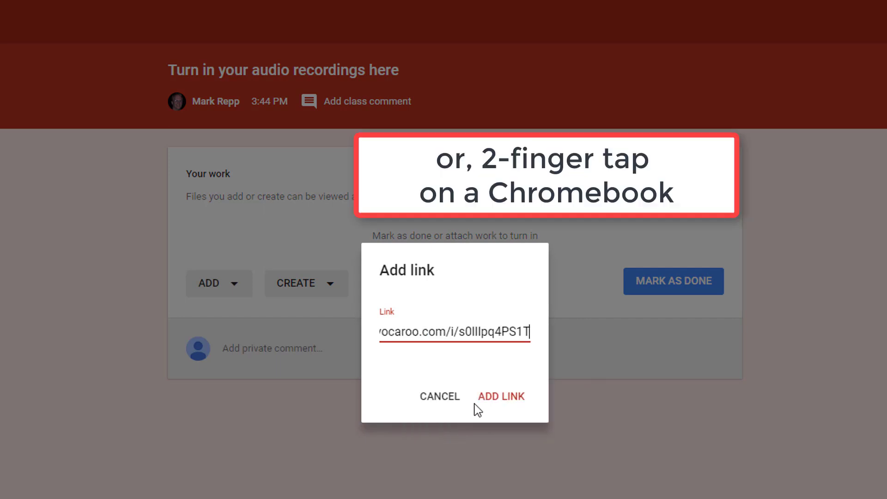
click(503, 397)
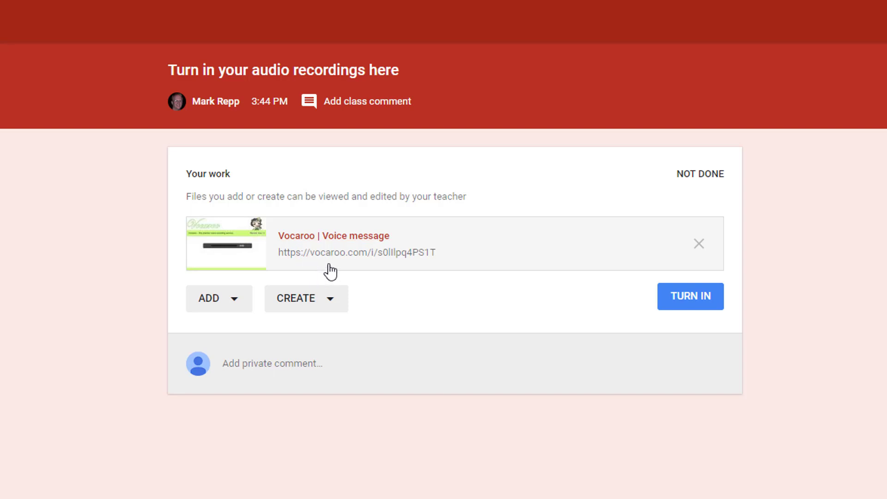
click(693, 302)
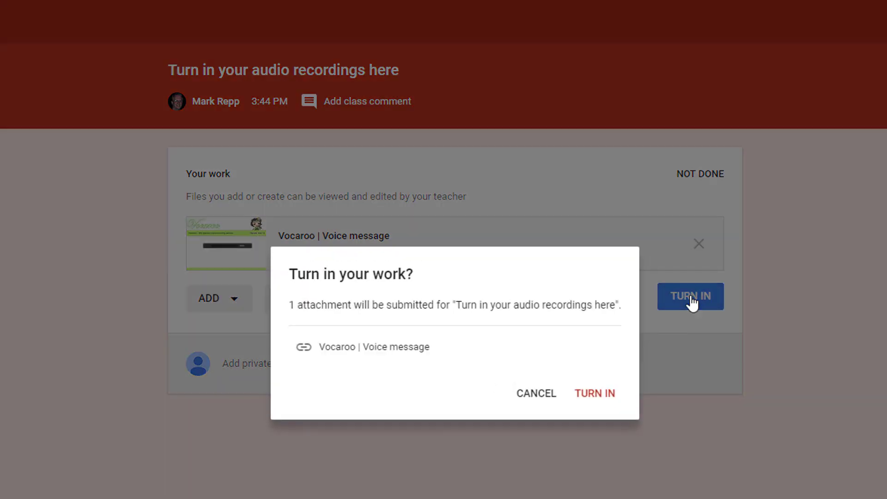
click(590, 393)
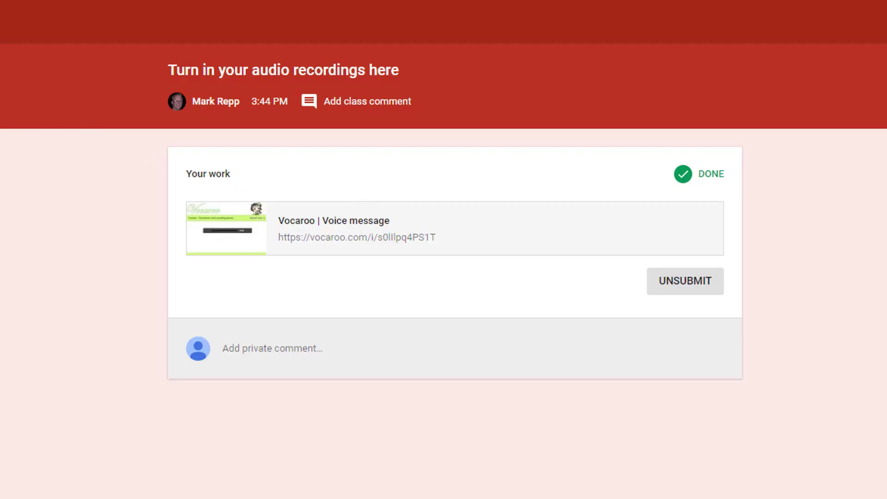
- From the teacher's class stream, open the completed work for the audio recordings assignment and view the submitted Vocaroo voice message
click(689, 68)
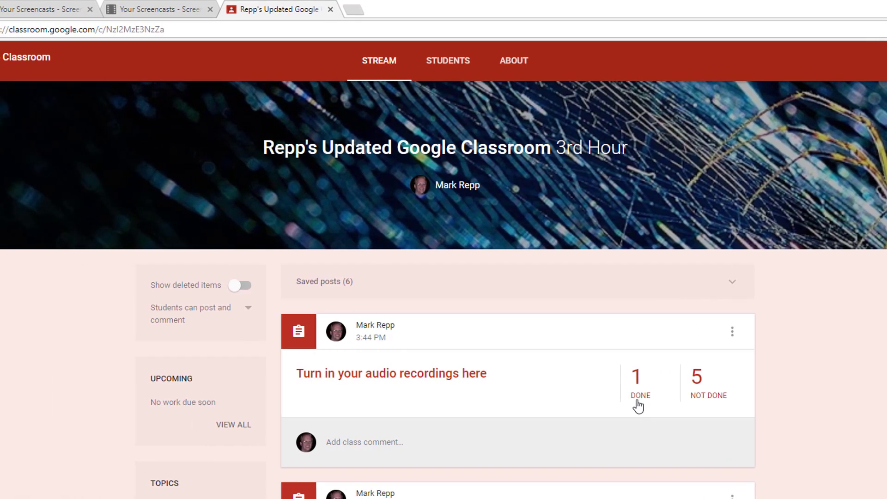
click(640, 397)
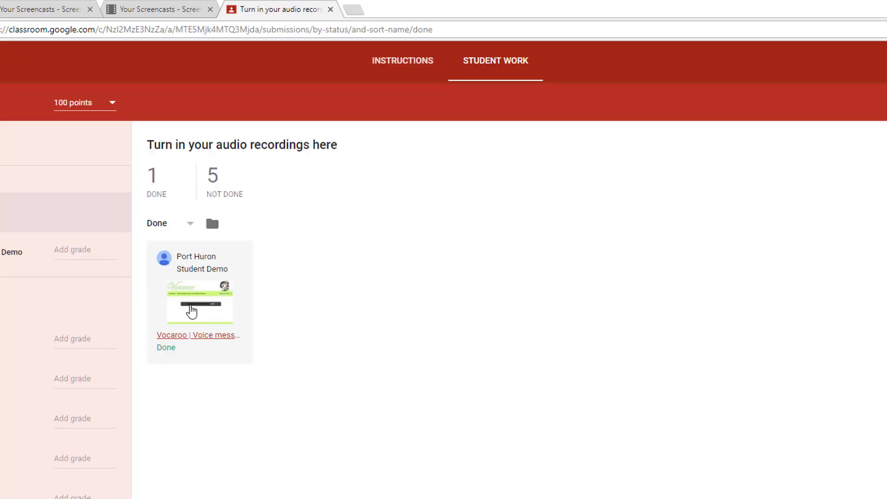
click(191, 311)
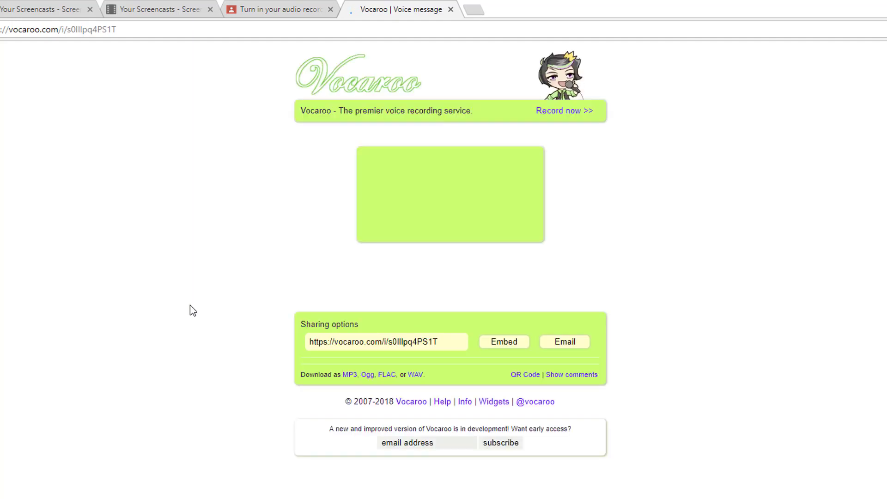